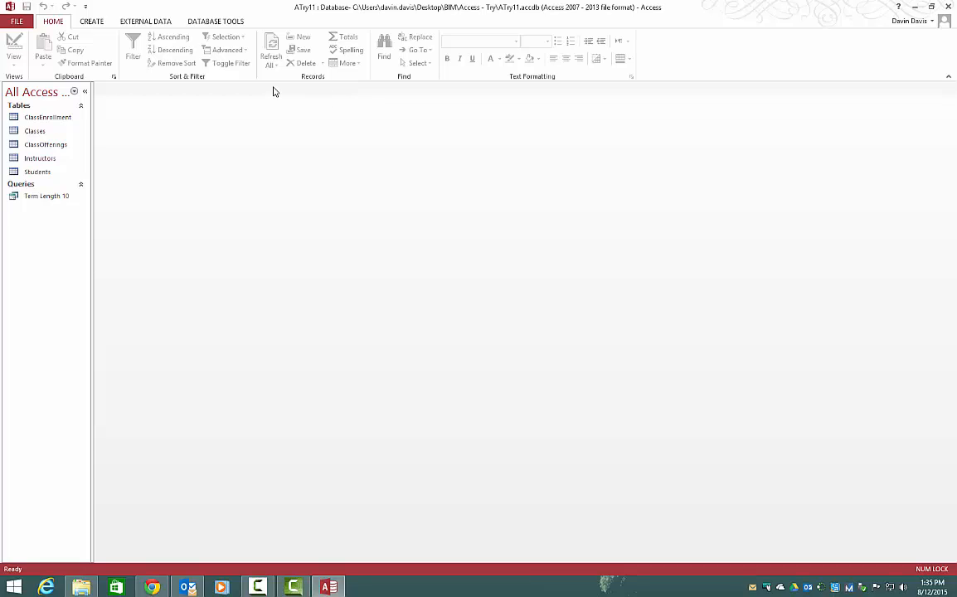
Open the Students table and filter the TermDate field to dates on or before 01/01/2010.
{"action": "double_click", "coordinate": [42, 172]}
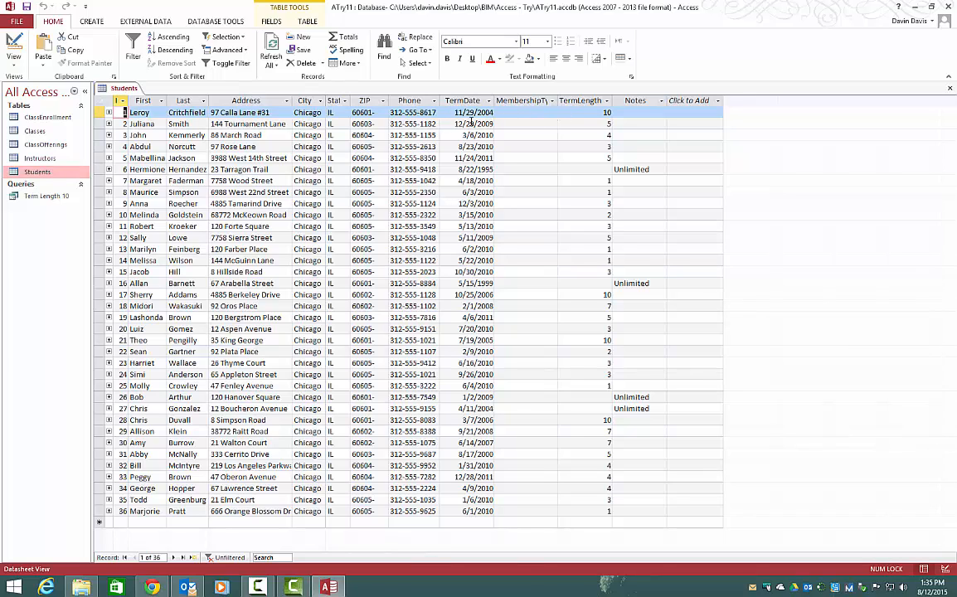
{"action": "left_click", "coordinate": [474, 123]}
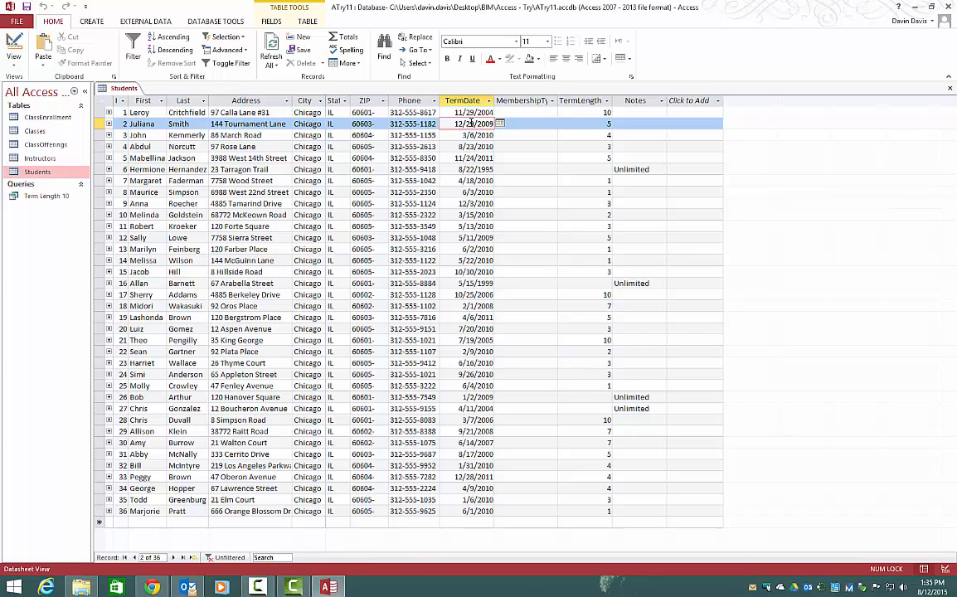
{"action": "right_click", "coordinate": [472, 122]}
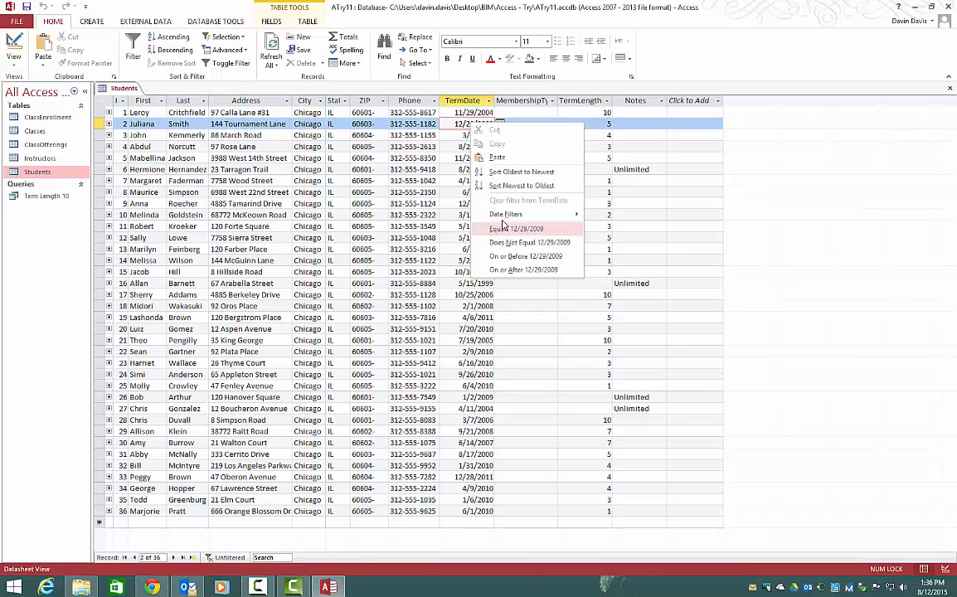
{"action": "mouse_move", "coordinate": [503, 217]}
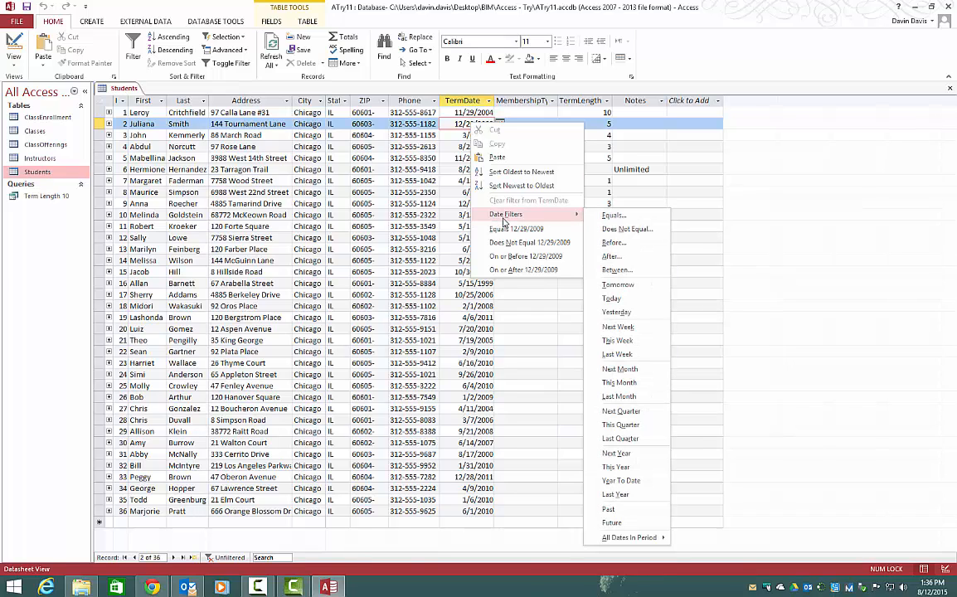
{"action": "left_click", "coordinate": [612, 243]}
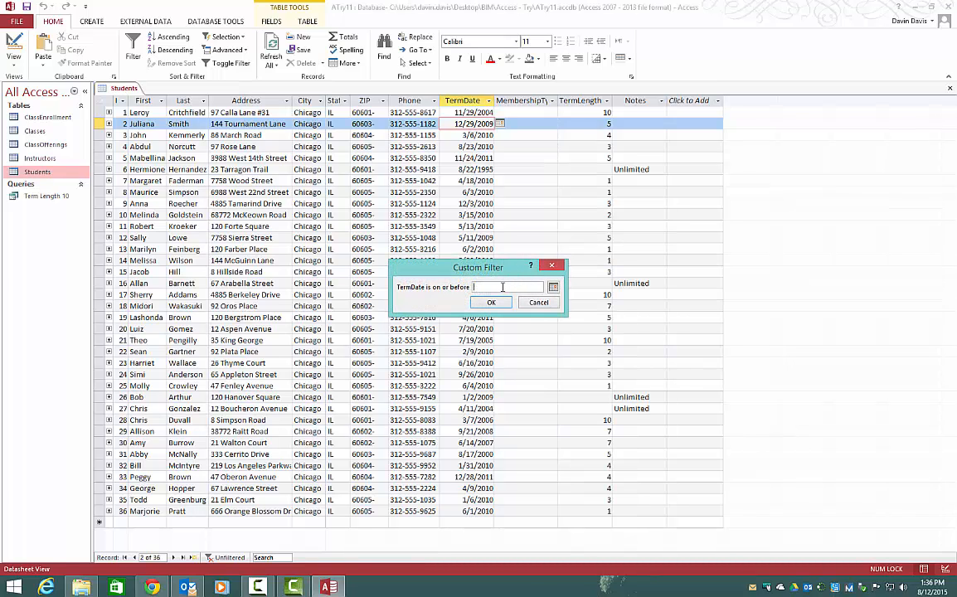
{"action": "type", "text": "01/01/2010"}
{"action": "left_click", "coordinate": [501, 303]}
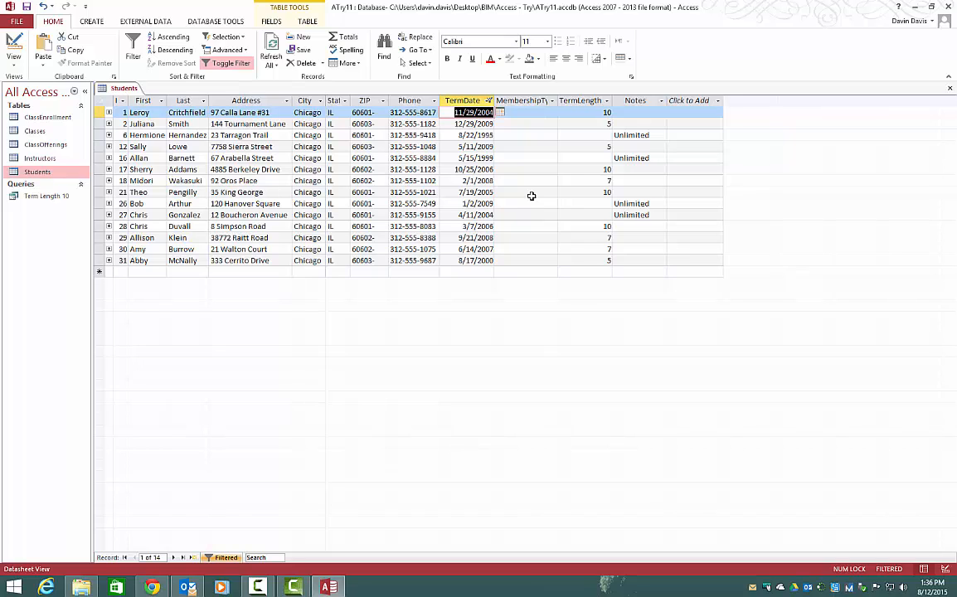
Switch the Students table to Filter By Form and add a TermLength criterion of 10.
{"action": "left_click", "coordinate": [244, 52]}
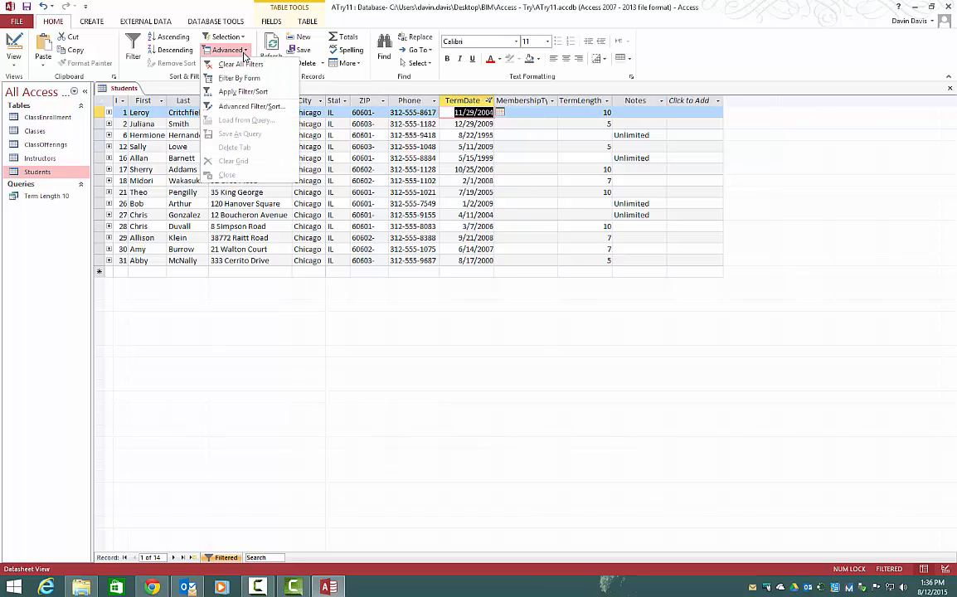
{"action": "left_click", "coordinate": [239, 78]}
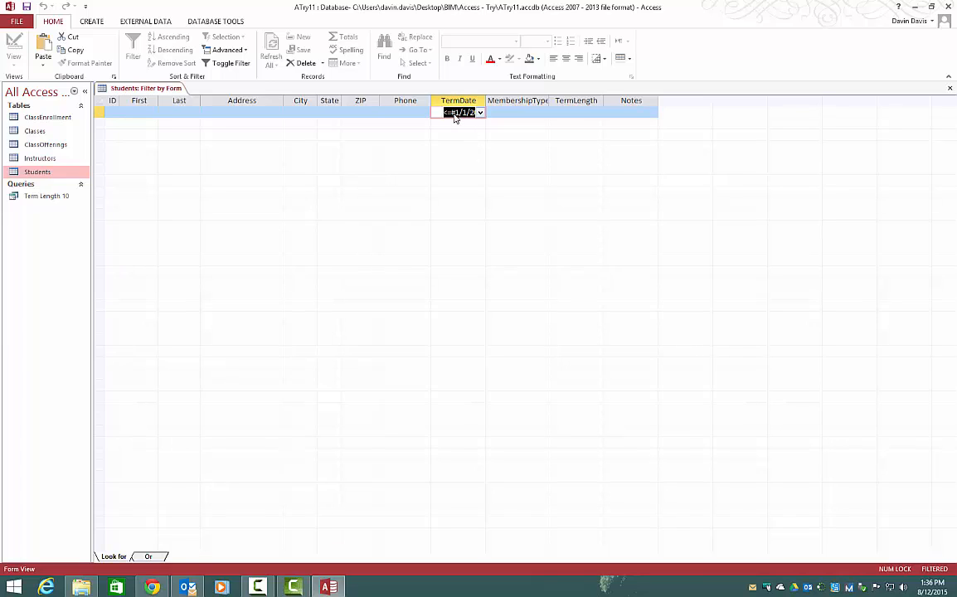
{"action": "left_click", "coordinate": [598, 112]}
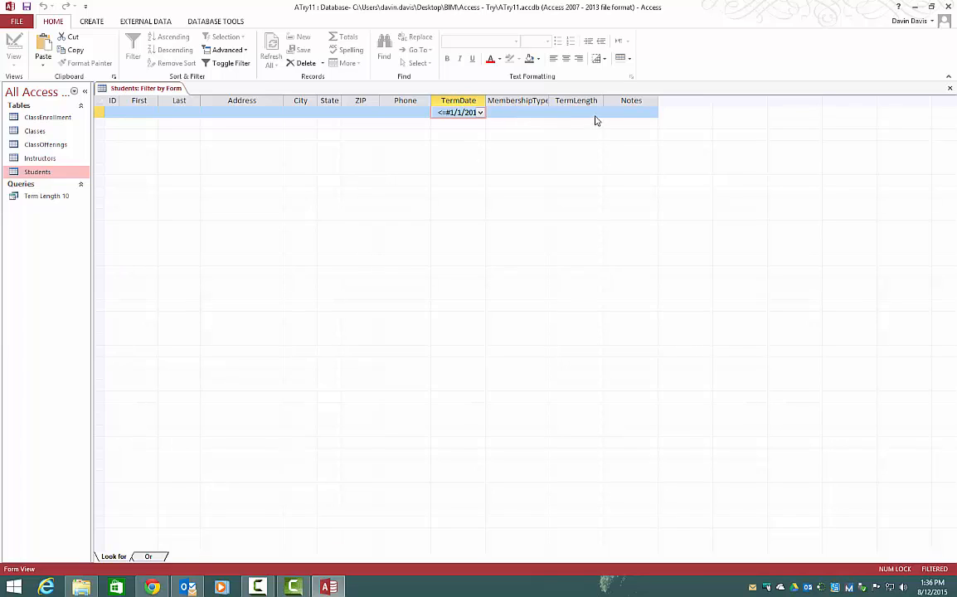
{"action": "left_click", "coordinate": [590, 201]}
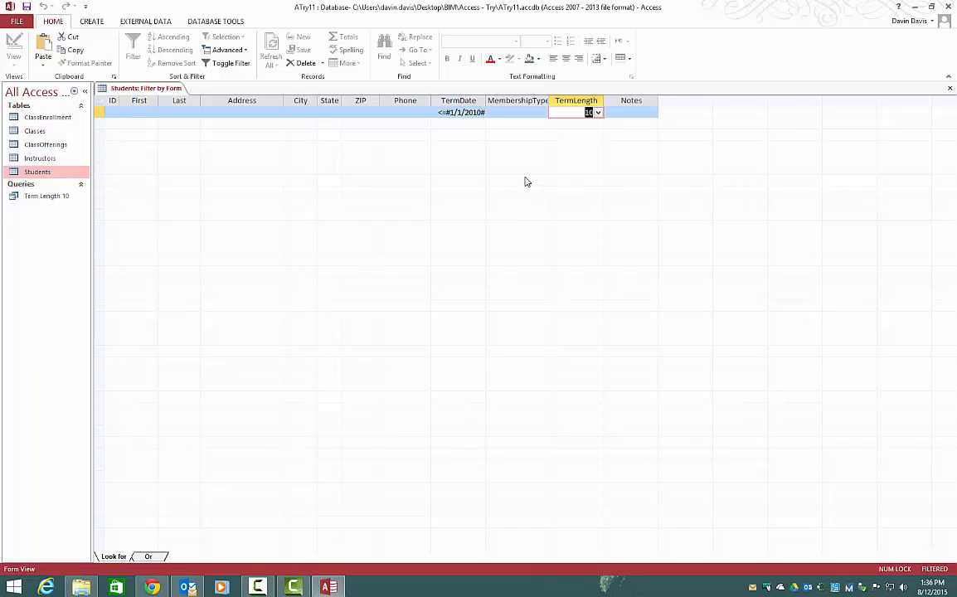
Add an Or condition with Notes set to Is Not Null, and apply the filter.
{"action": "left_click", "coordinate": [149, 556]}
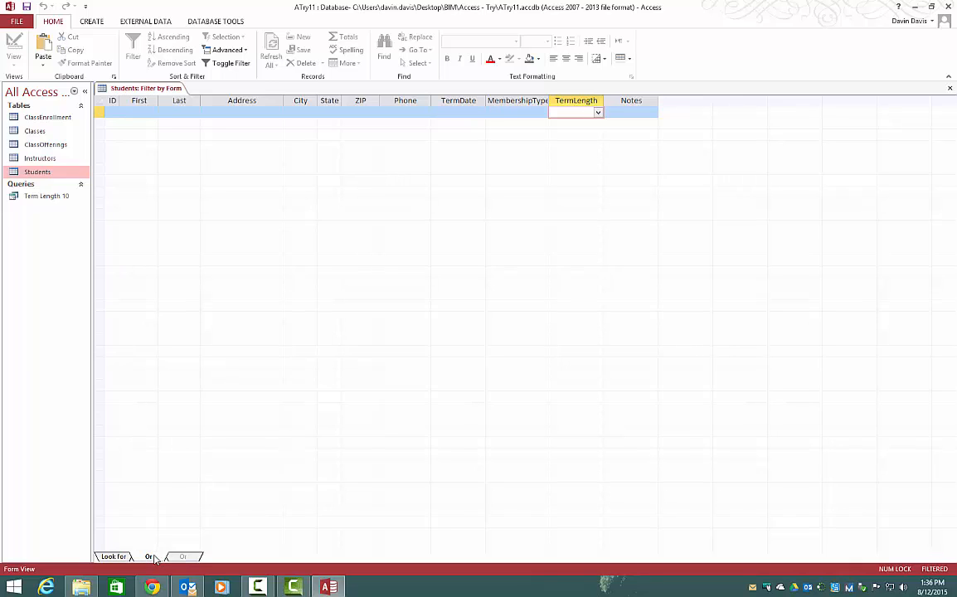
{"action": "left_click", "coordinate": [640, 113]}
{"action": "left_click", "coordinate": [653, 112]}
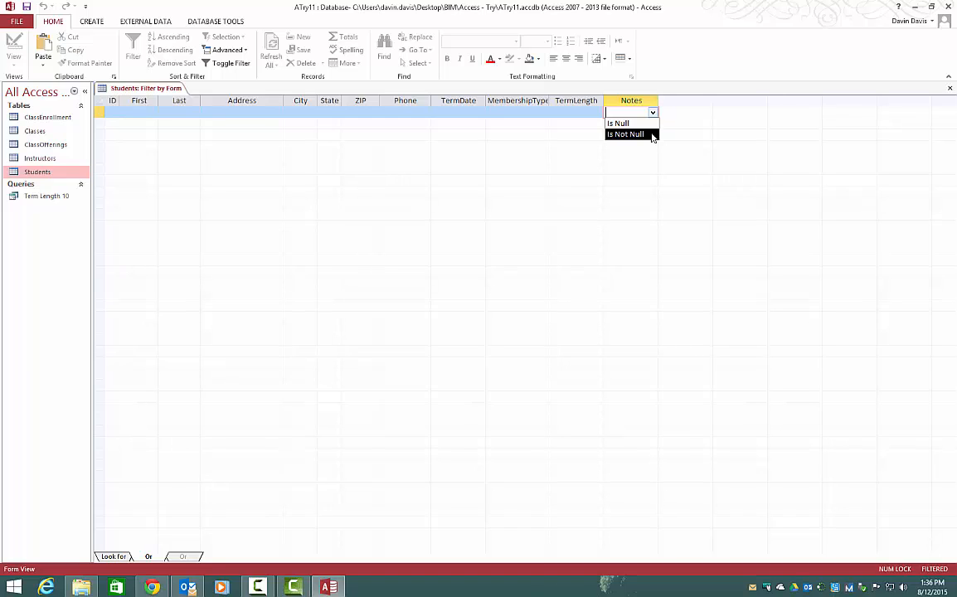
{"action": "left_click", "coordinate": [630, 134]}
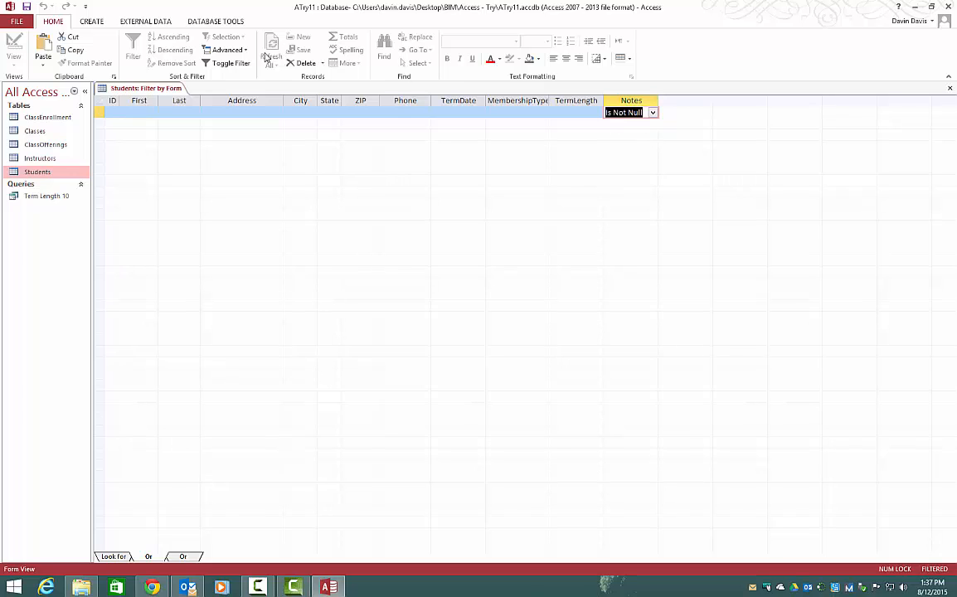
{"action": "left_click", "coordinate": [227, 66]}
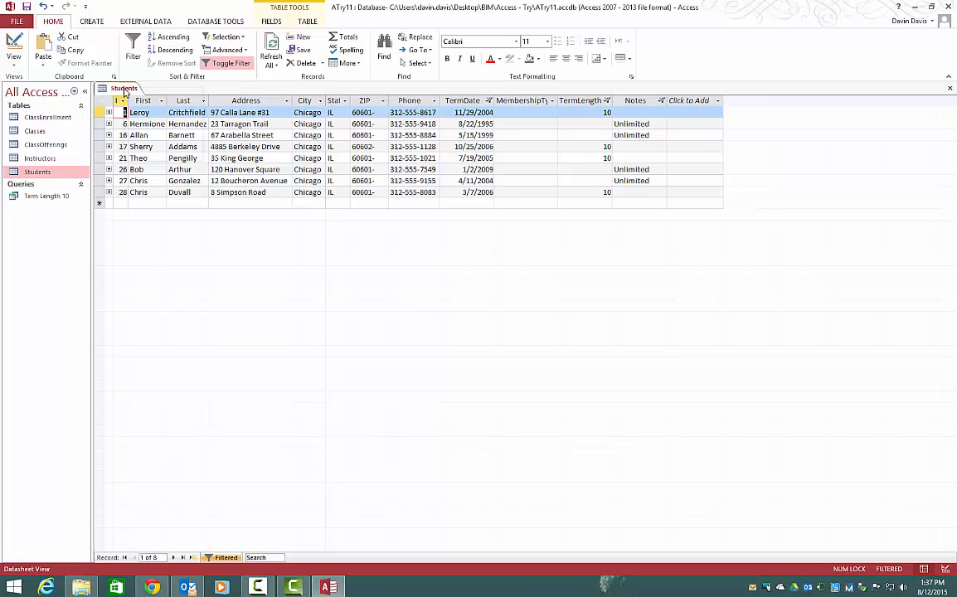
Close the Students table and save the changes to its design.
{"action": "right_click", "coordinate": [125, 88]}
{"action": "left_click", "coordinate": [150, 109]}
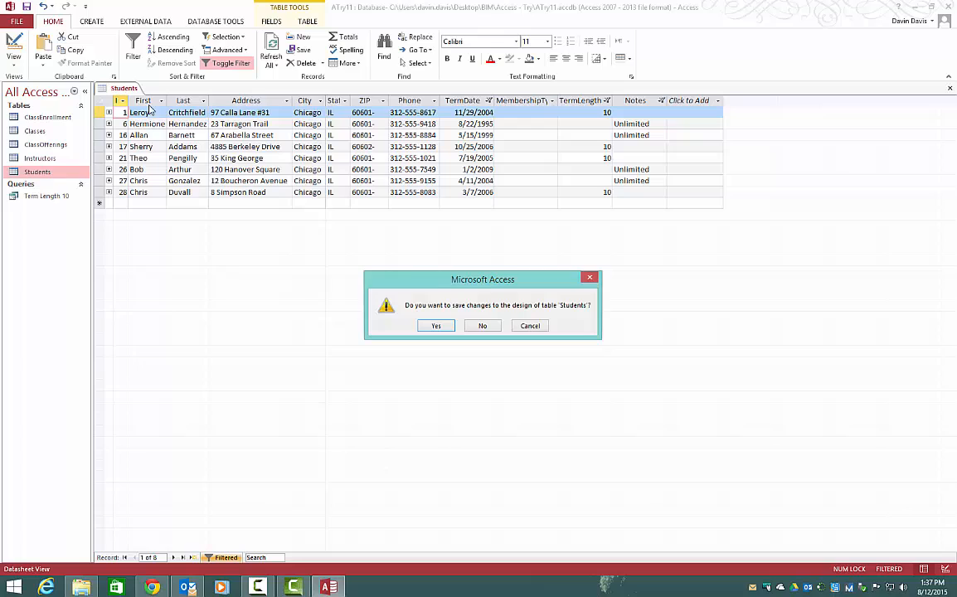
{"action": "left_click", "coordinate": [438, 326]}
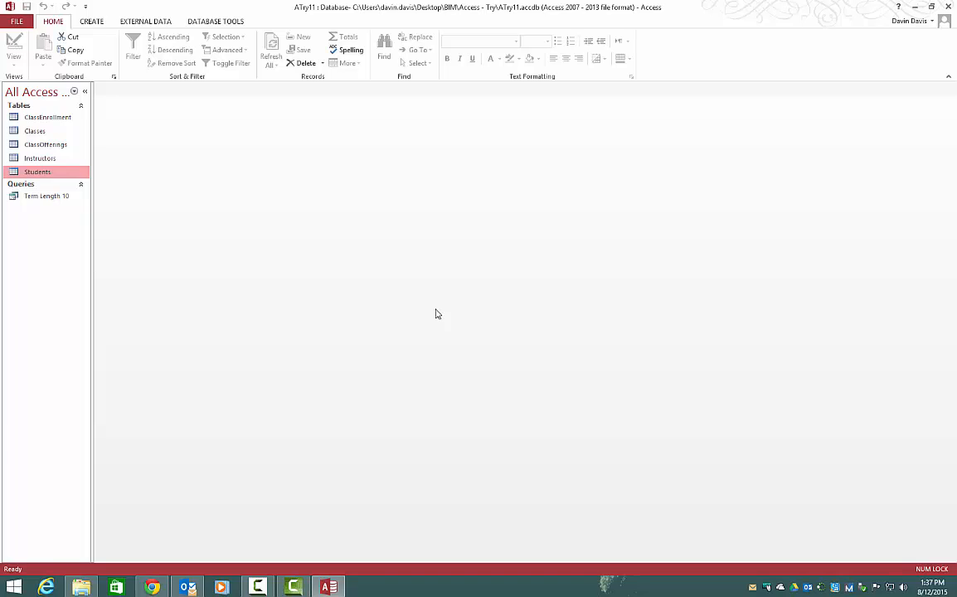
Create a new query in Design view based on the Students table and enlarge its field list to show every field.
{"action": "left_click", "coordinate": [99, 20]}
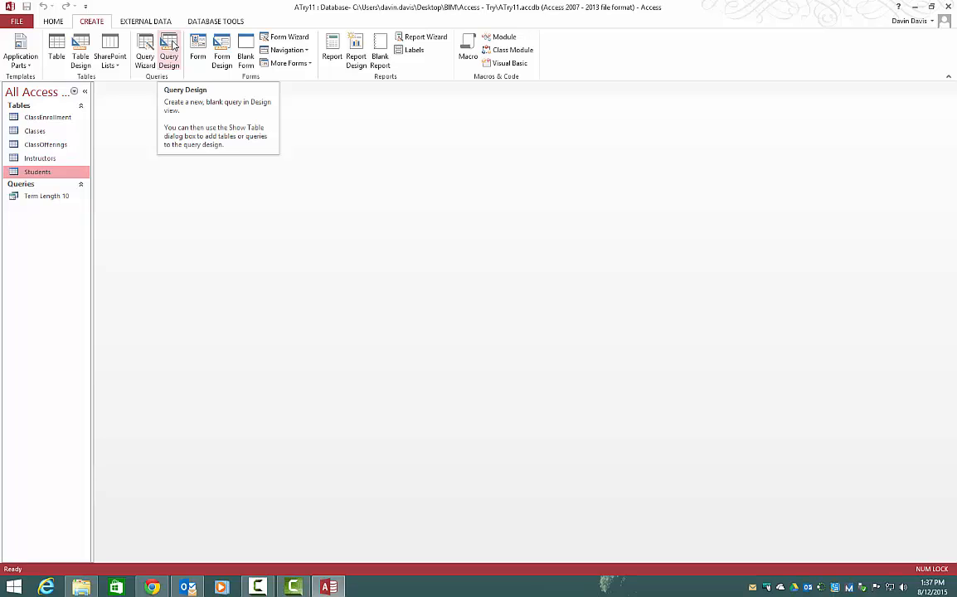
{"action": "left_click", "coordinate": [171, 48]}
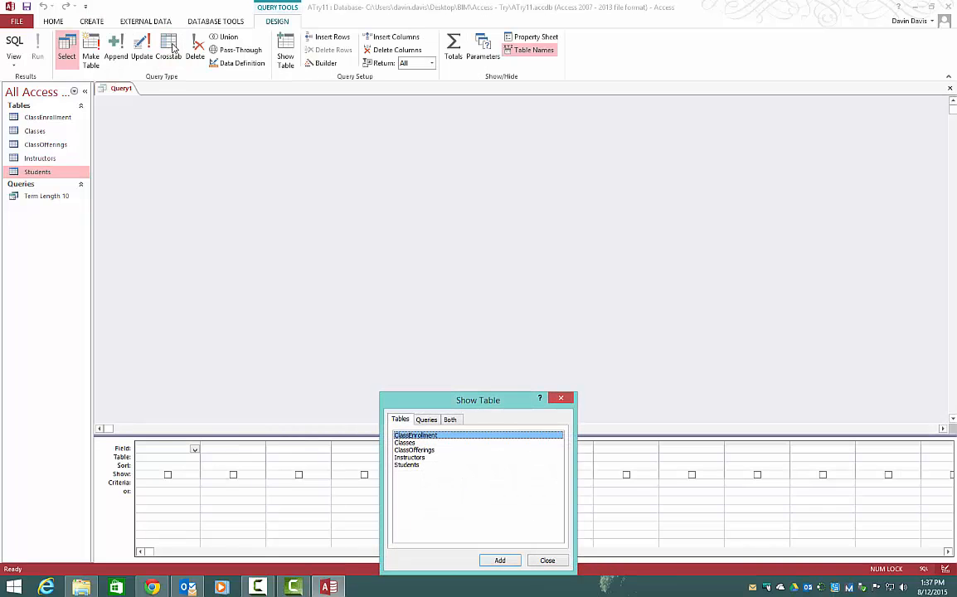
{"action": "left_click_drag", "start_coordinate": [509, 408], "coordinate": [716, 196]}
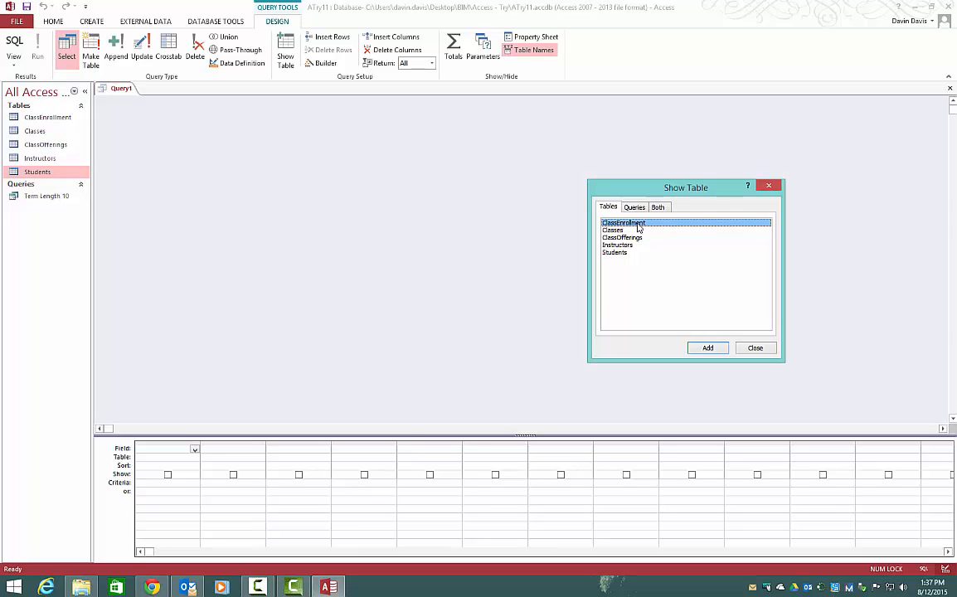
{"action": "double_click", "coordinate": [615, 253]}
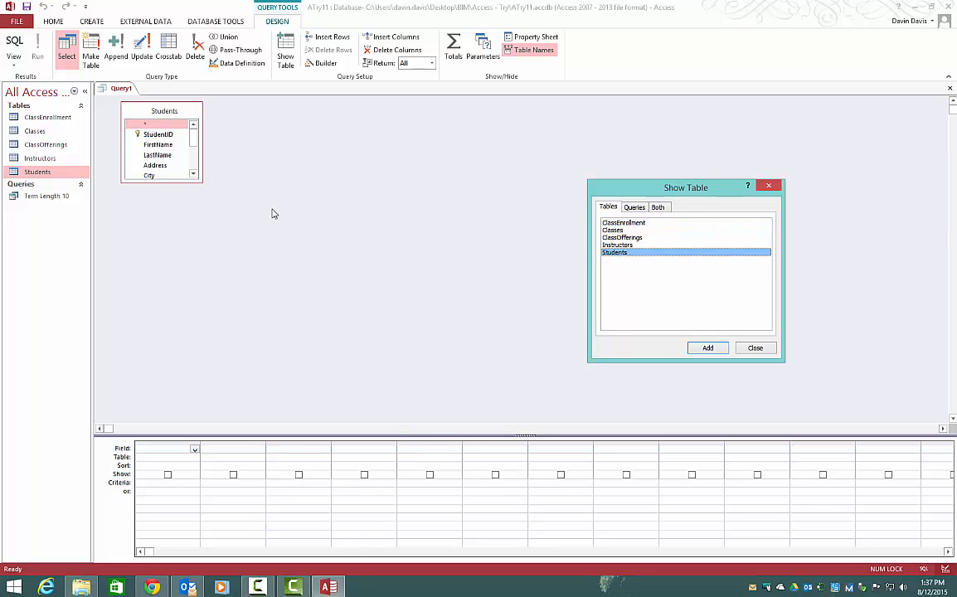
{"action": "left_click", "coordinate": [755, 348]}
{"action": "left_click_drag", "start_coordinate": [200, 179], "coordinate": [215, 276]}
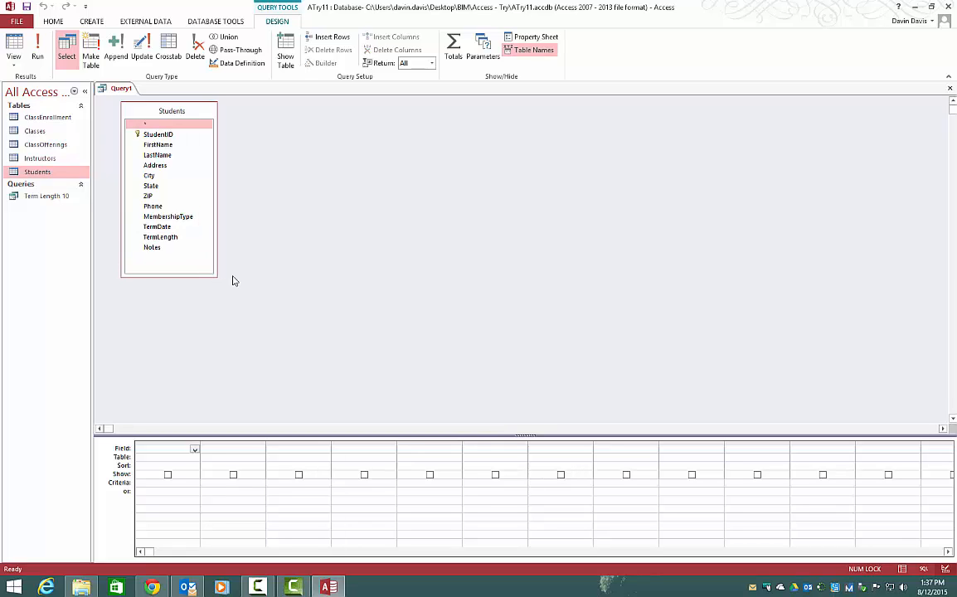
Add the LastName, FirstName, Phone and MembershipType fields to the query design grid in that order.
{"action": "double_click", "coordinate": [173, 156]}
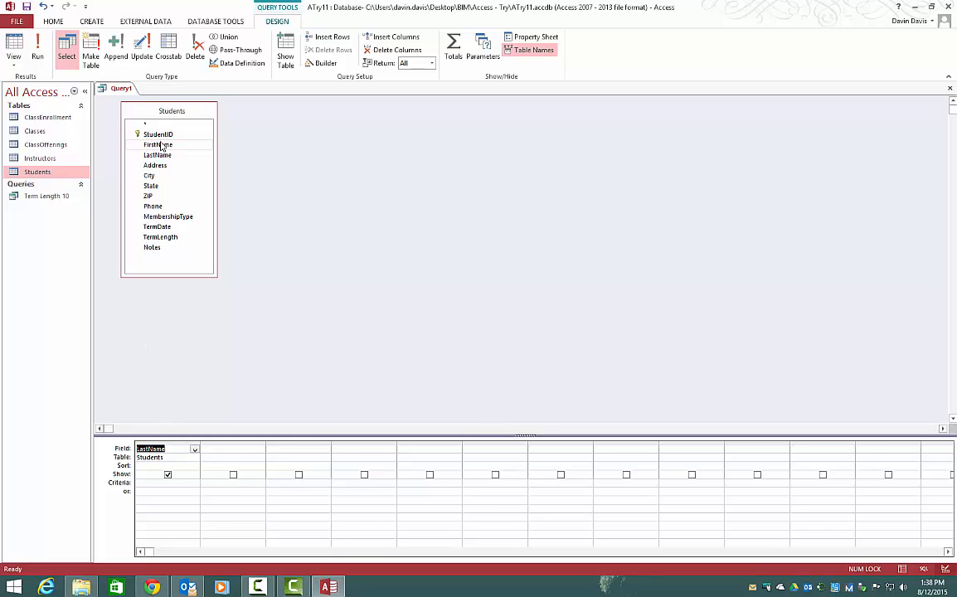
{"action": "left_click_drag", "start_coordinate": [158, 145], "coordinate": [233, 457]}
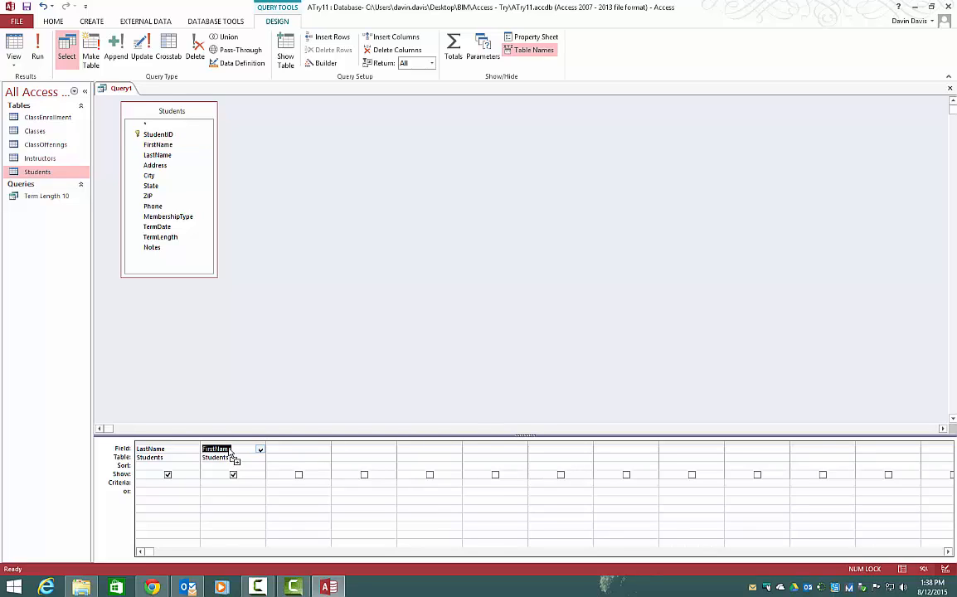
{"action": "left_click", "coordinate": [279, 449]}
{"action": "left_click", "coordinate": [327, 450]}
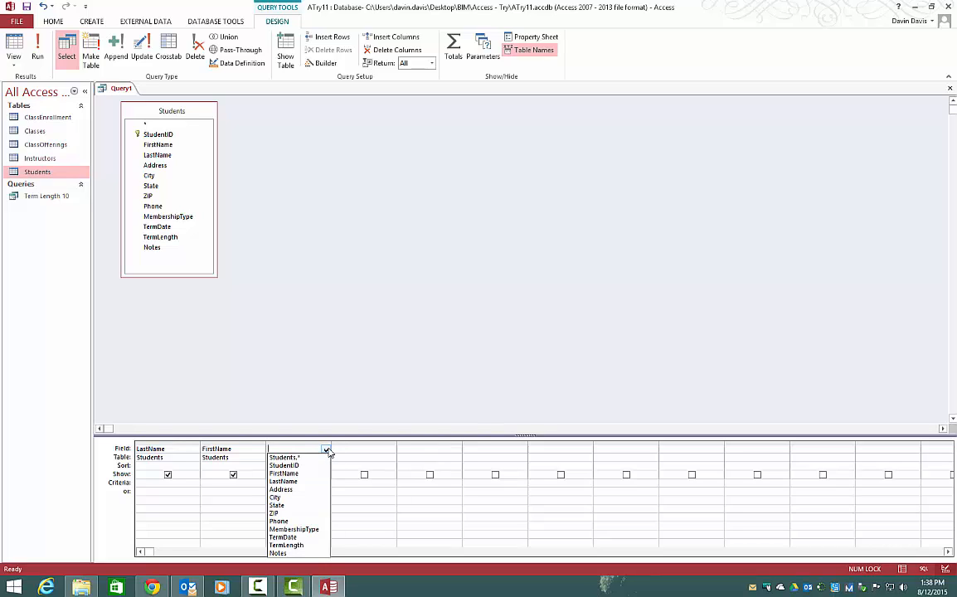
{"action": "left_click", "coordinate": [315, 520]}
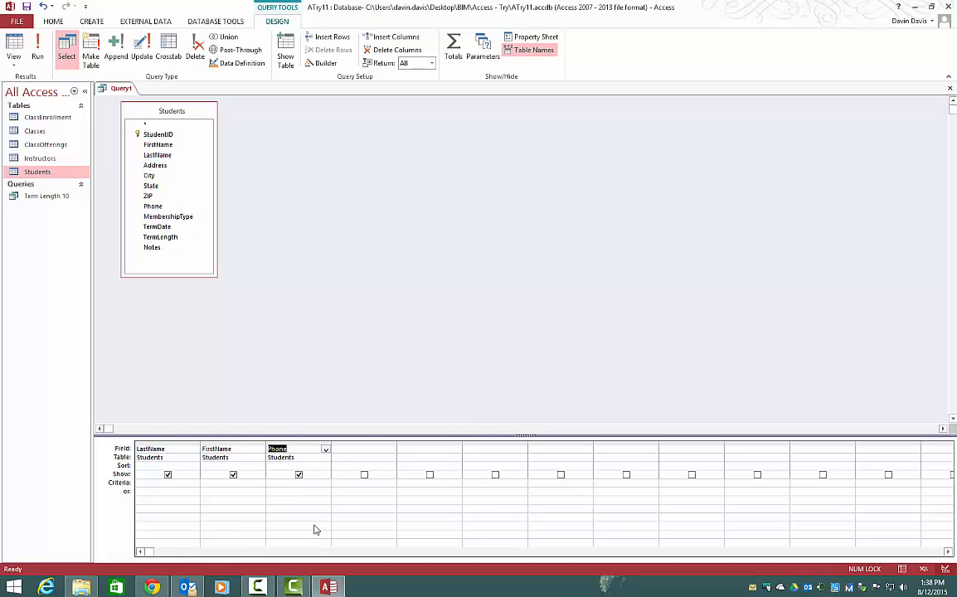
{"action": "double_click", "coordinate": [185, 218]}
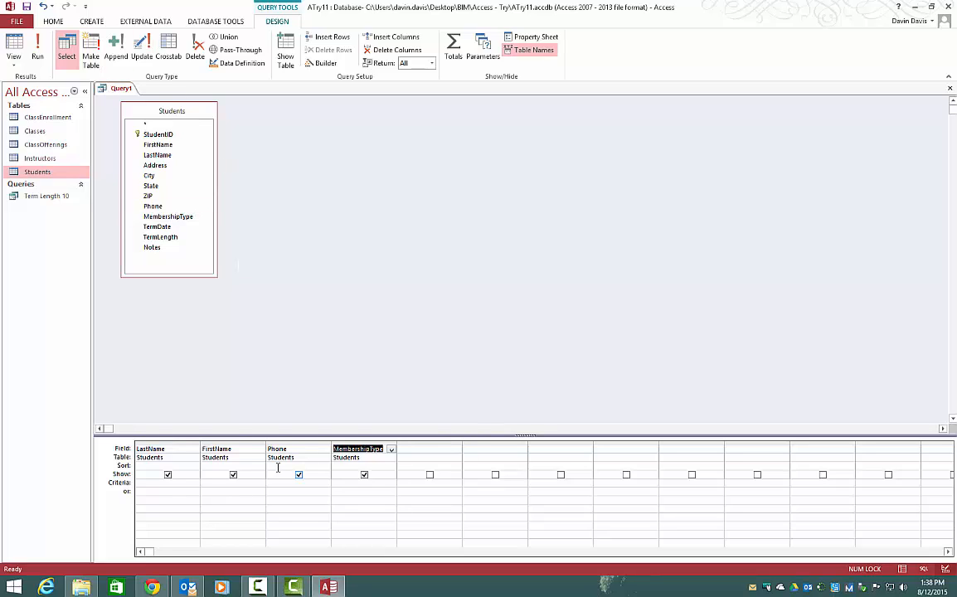
{"action": "key", "text": "Delete"}
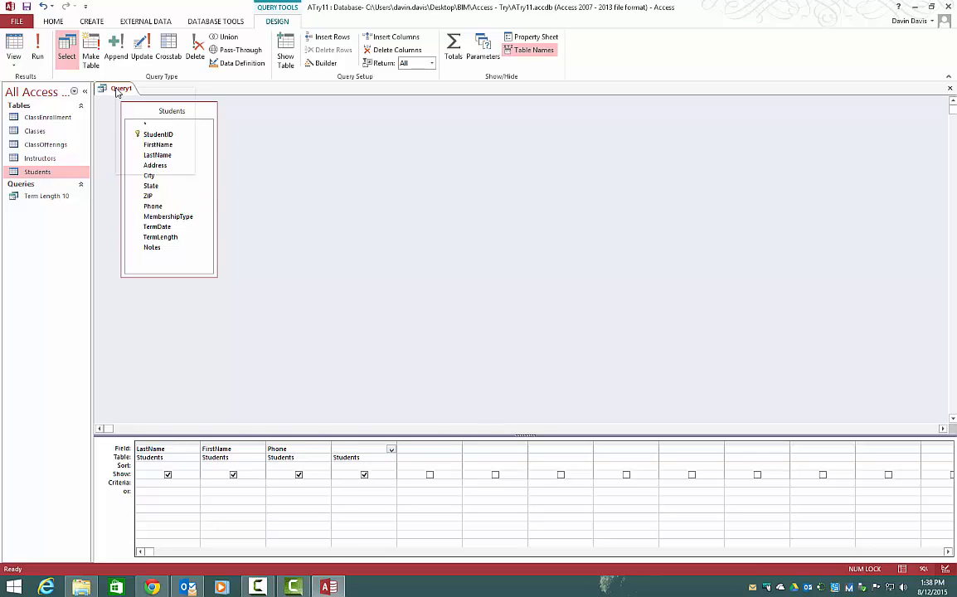
Preview the query's records in Datasheet view and return to Design view.
{"action": "right_click", "coordinate": [116, 91]}
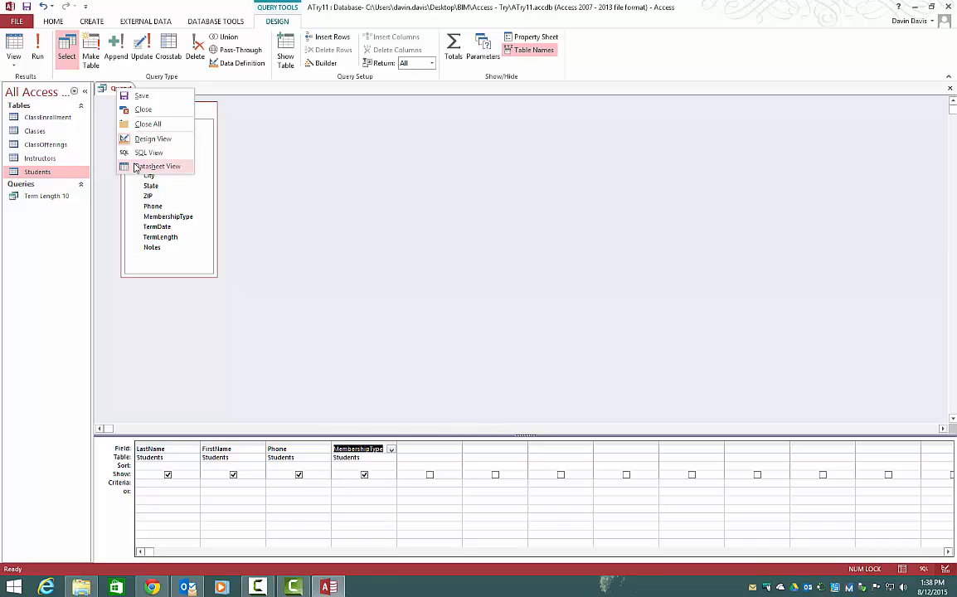
{"action": "left_click", "coordinate": [155, 166]}
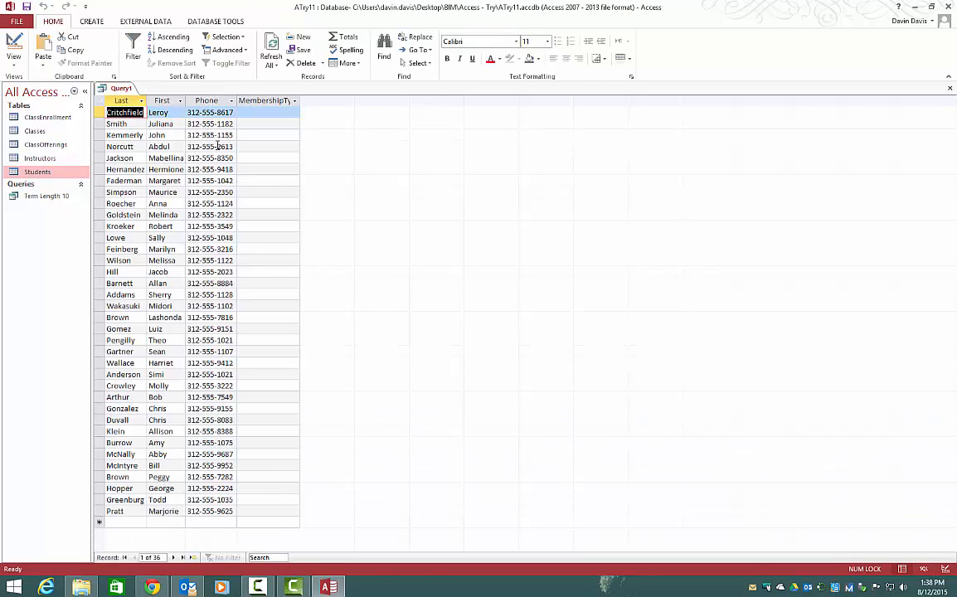
{"action": "right_click", "coordinate": [121, 88]}
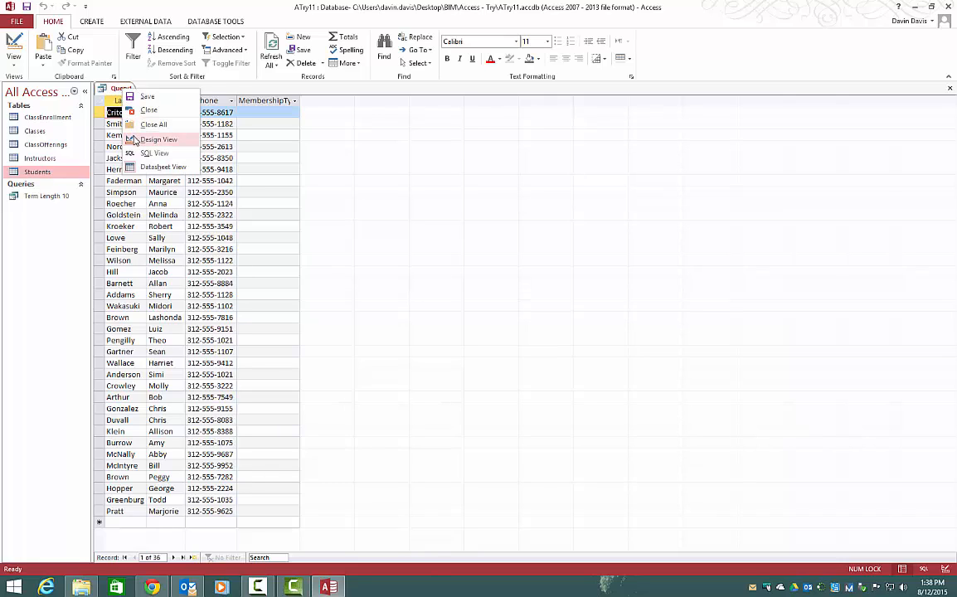
{"action": "left_click", "coordinate": [133, 141]}
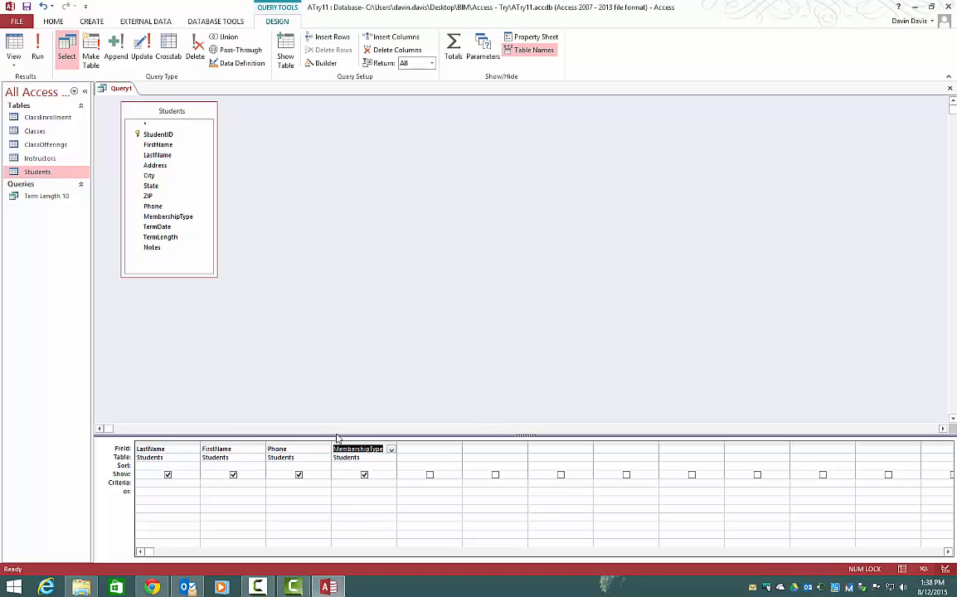
Run the query to check its records, and go back to its design.
{"action": "left_click", "coordinate": [46, 51]}
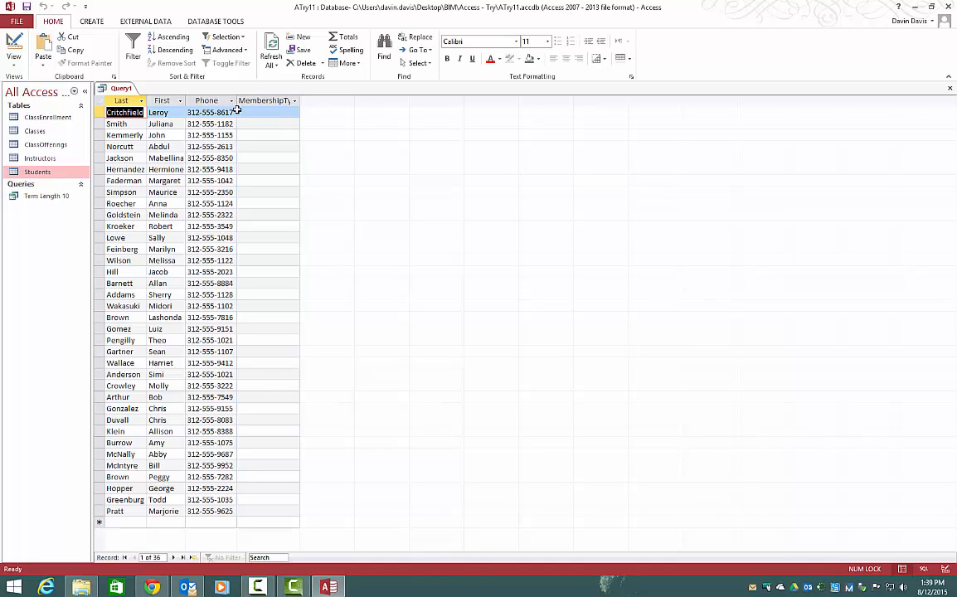
{"action": "right_click", "coordinate": [129, 94]}
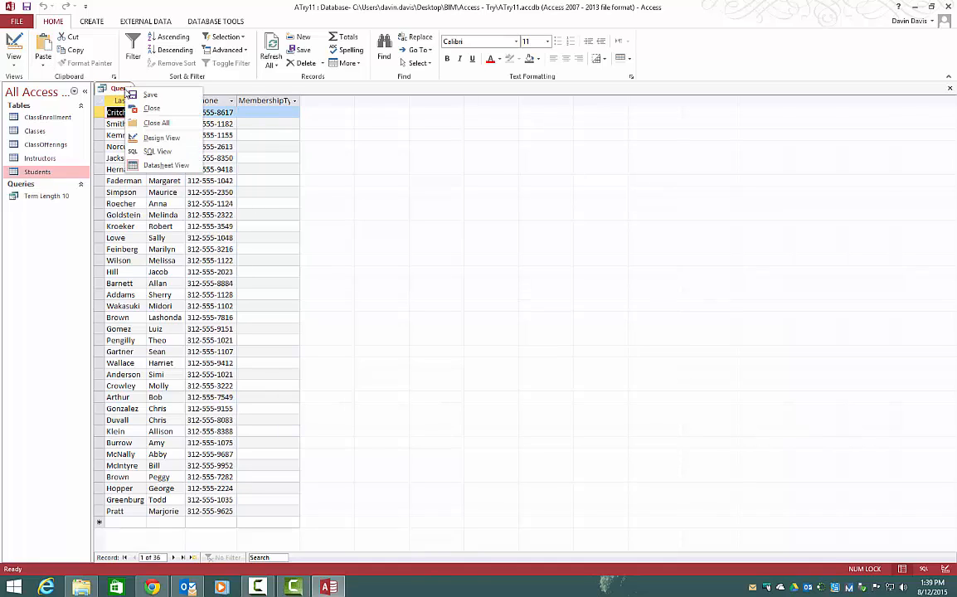
{"action": "left_click", "coordinate": [133, 152]}
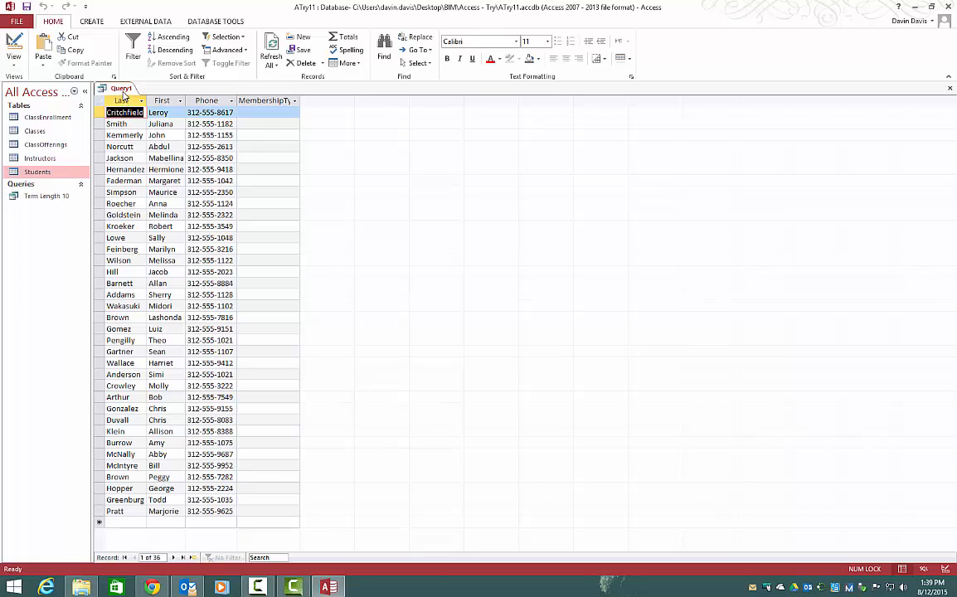
{"action": "right_click", "coordinate": [116, 88]}
{"action": "left_click", "coordinate": [133, 145]}
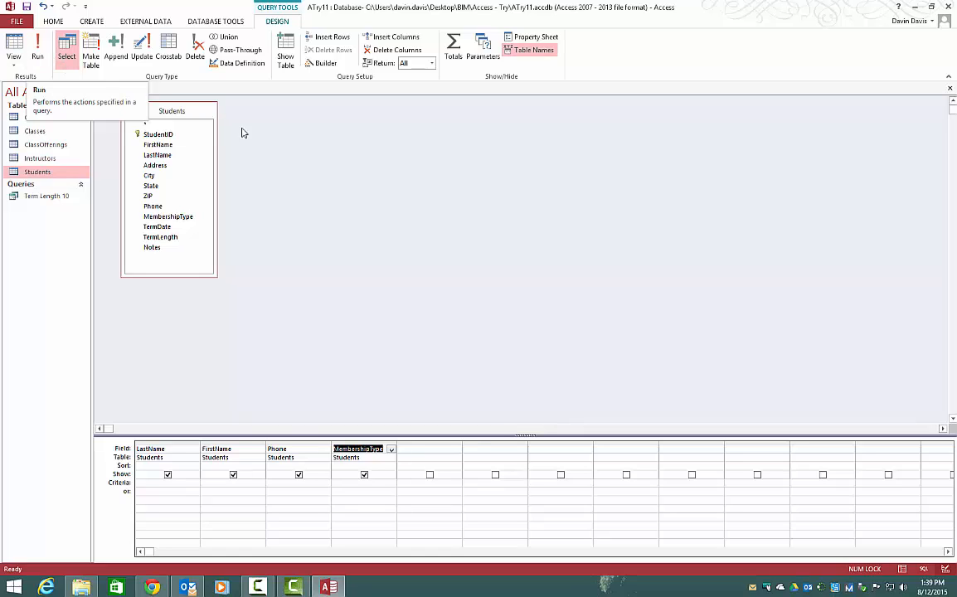
Delete the Phone column from the query design grid.
{"action": "left_click", "coordinate": [277, 459]}
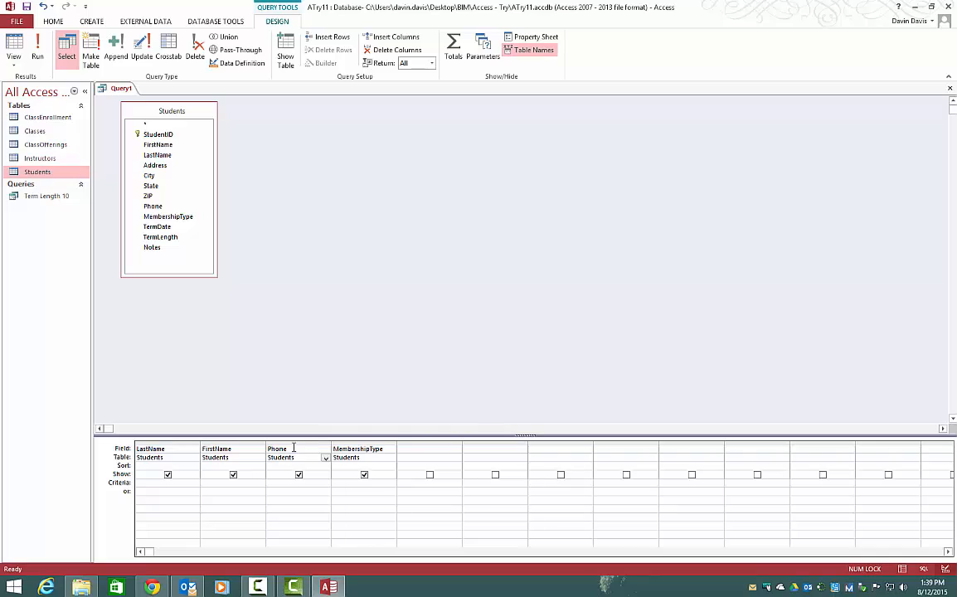
{"action": "left_click", "coordinate": [294, 443]}
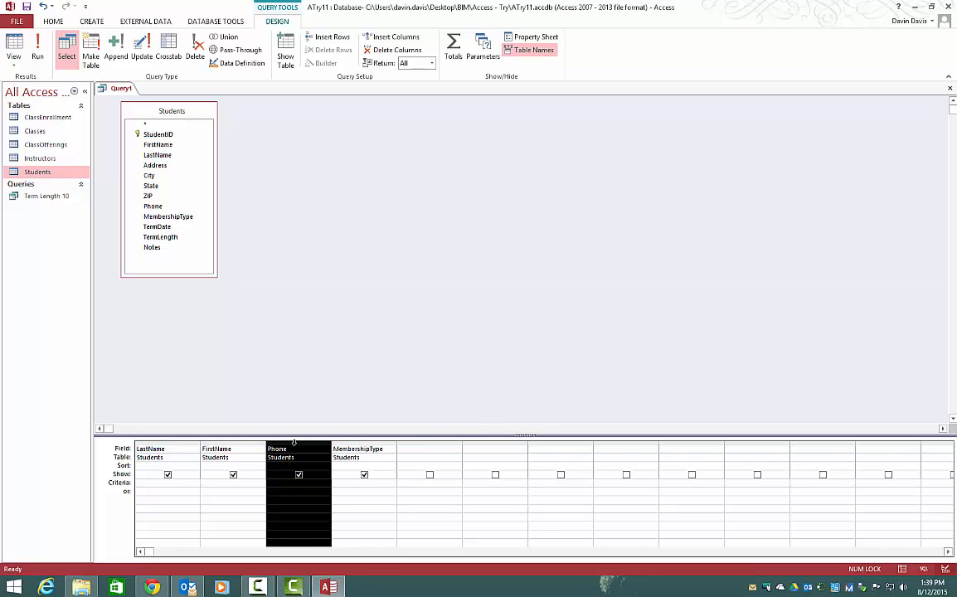
{"action": "right_click", "coordinate": [292, 448]}
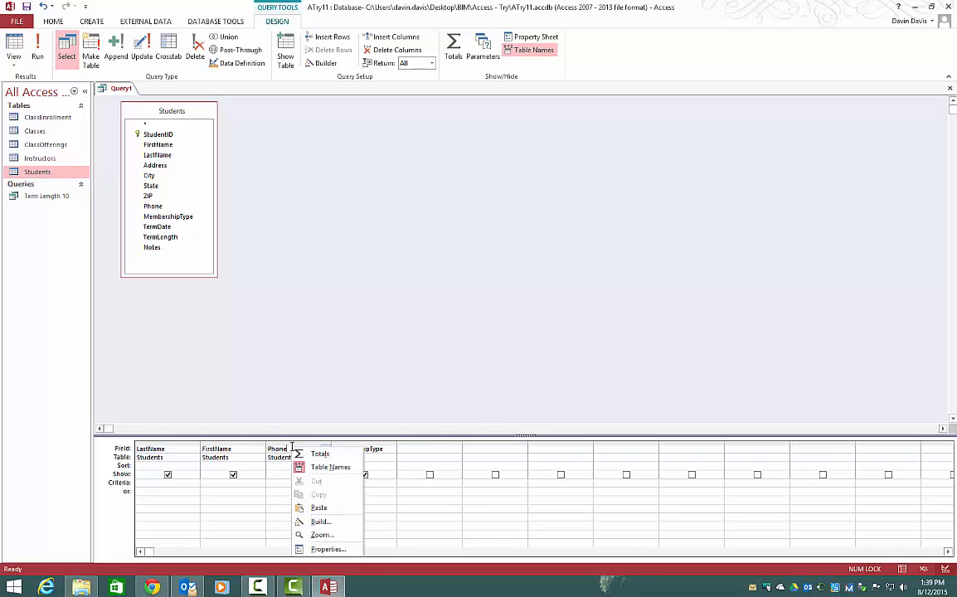
{"action": "left_click", "coordinate": [294, 447]}
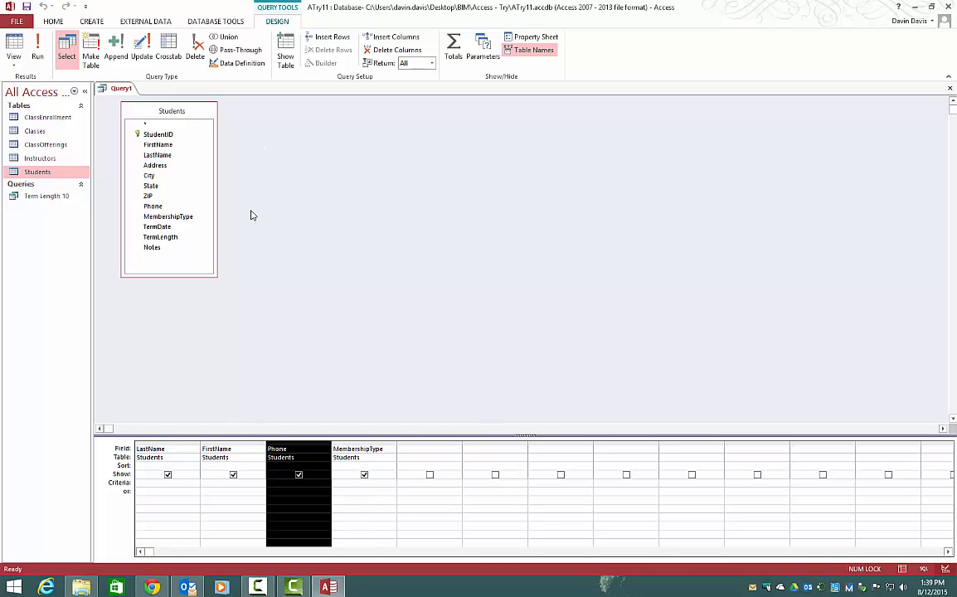
{"action": "key", "text": "Delete"}
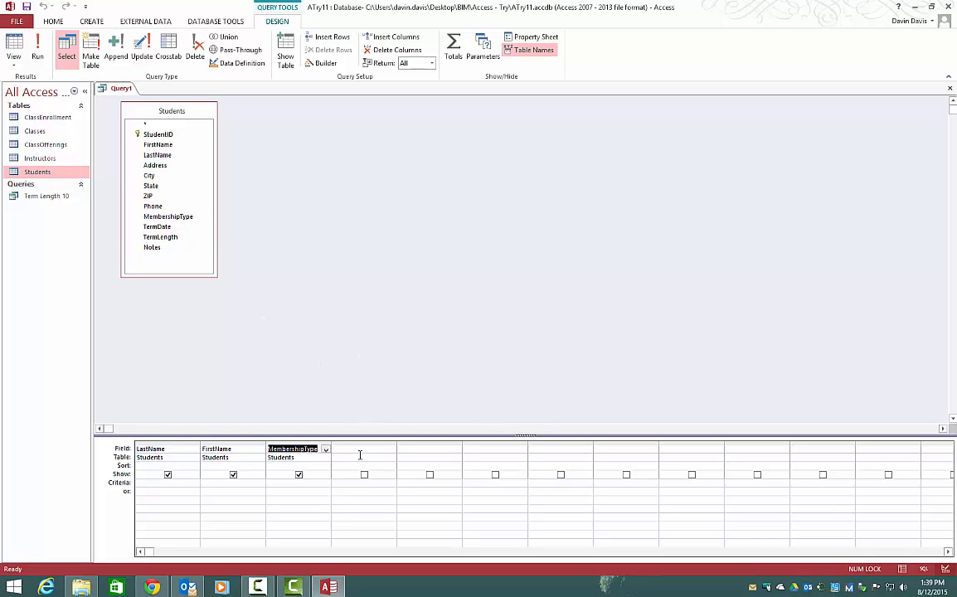
{"action": "left_click", "coordinate": [234, 442]}
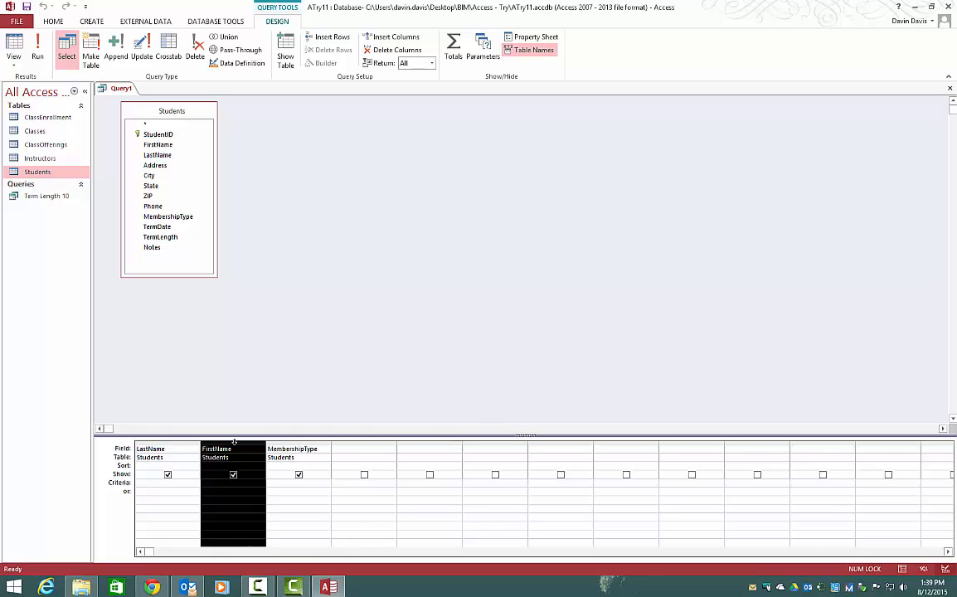
{"action": "left_click_drag", "start_coordinate": [245, 447], "coordinate": [217, 449]}
{"action": "left_click", "coordinate": [274, 451]}
{"action": "left_click", "coordinate": [253, 444]}
{"action": "left_click", "coordinate": [290, 457]}
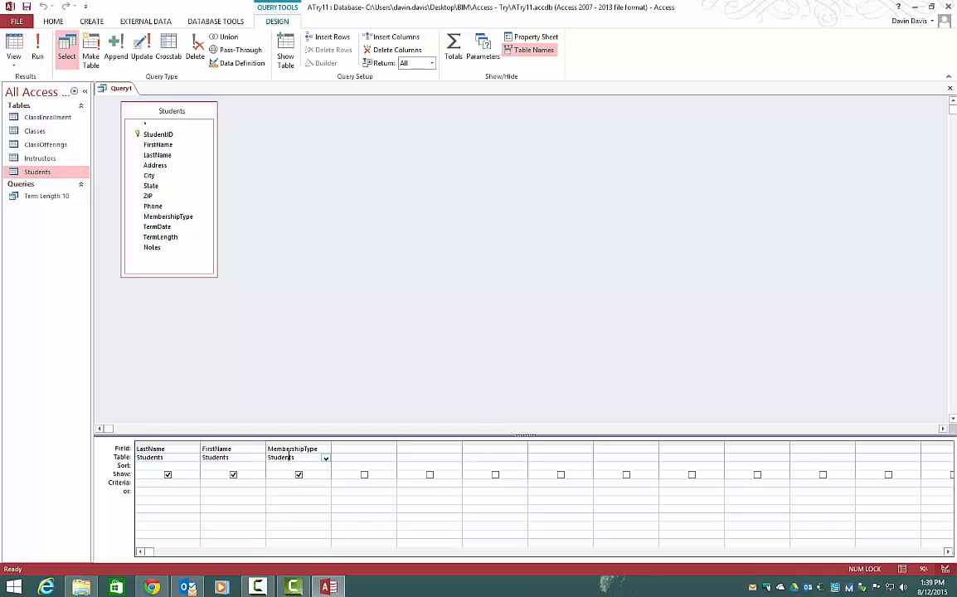
Run the query with its remaining fields and save it under the name Phone List.
{"action": "left_click", "coordinate": [38, 47]}
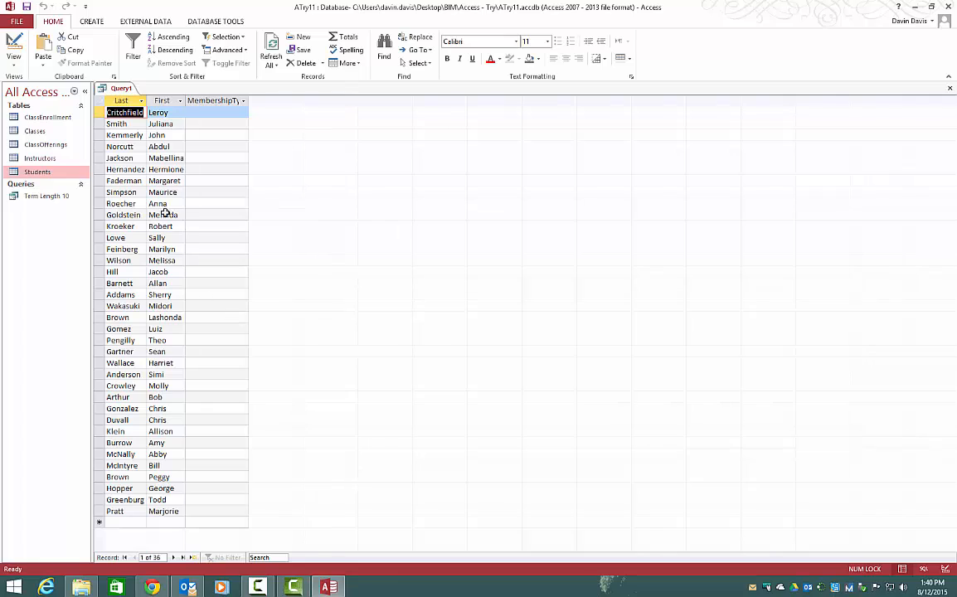
{"action": "right_click", "coordinate": [119, 89]}
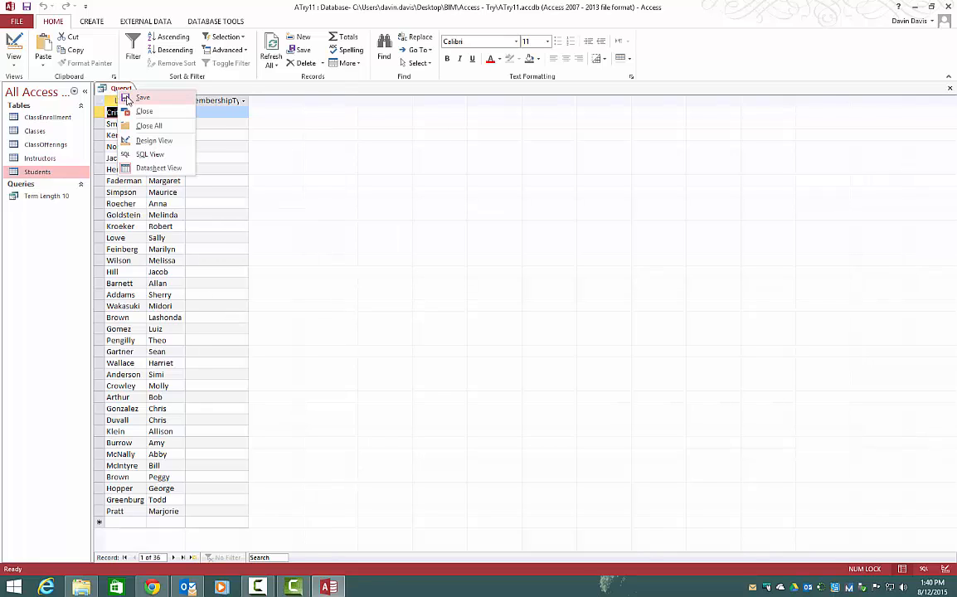
{"action": "left_click", "coordinate": [126, 97]}
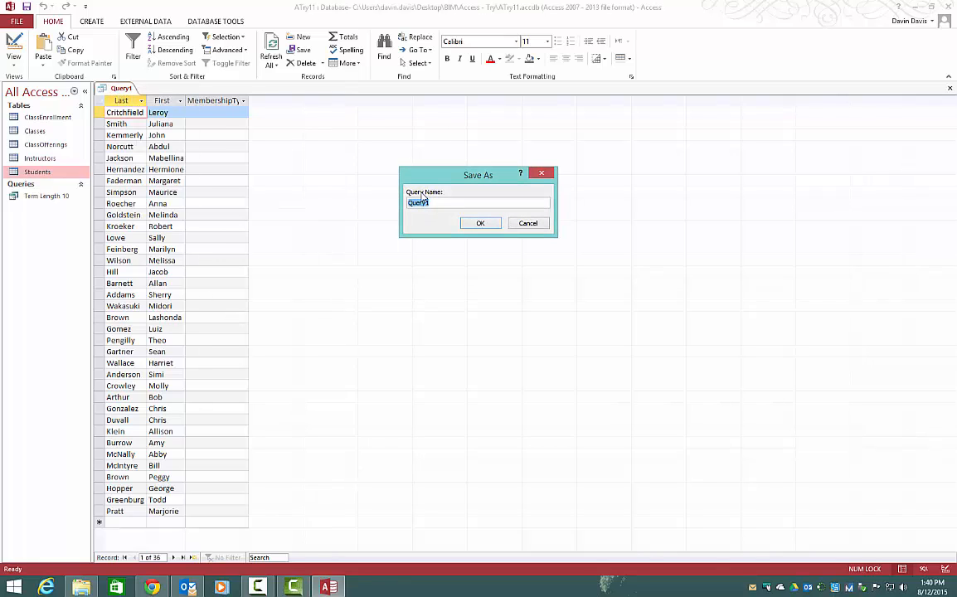
{"action": "type", "text": "Phi"}
{"action": "key", "text": "Return"}
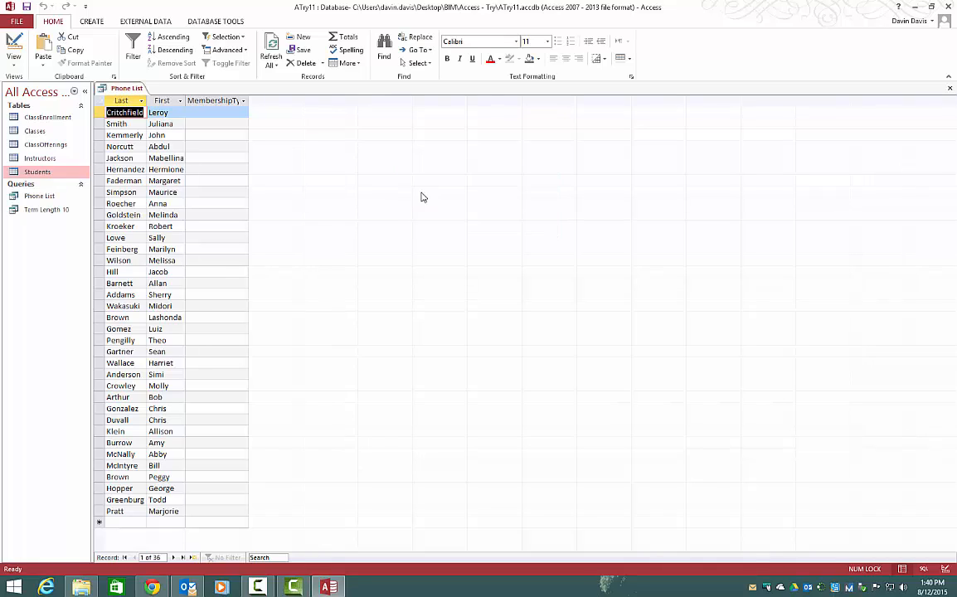
Display the Phone List query in Print Preview to check its printed page layout.
{"action": "left_click", "coordinate": [15, 25]}
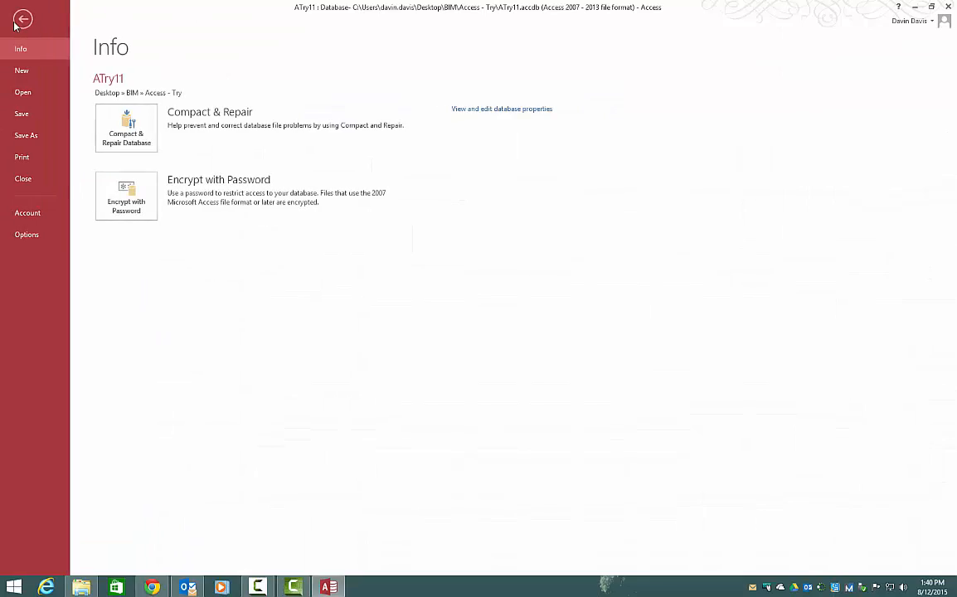
{"action": "left_click", "coordinate": [16, 24]}
{"action": "left_click", "coordinate": [21, 24]}
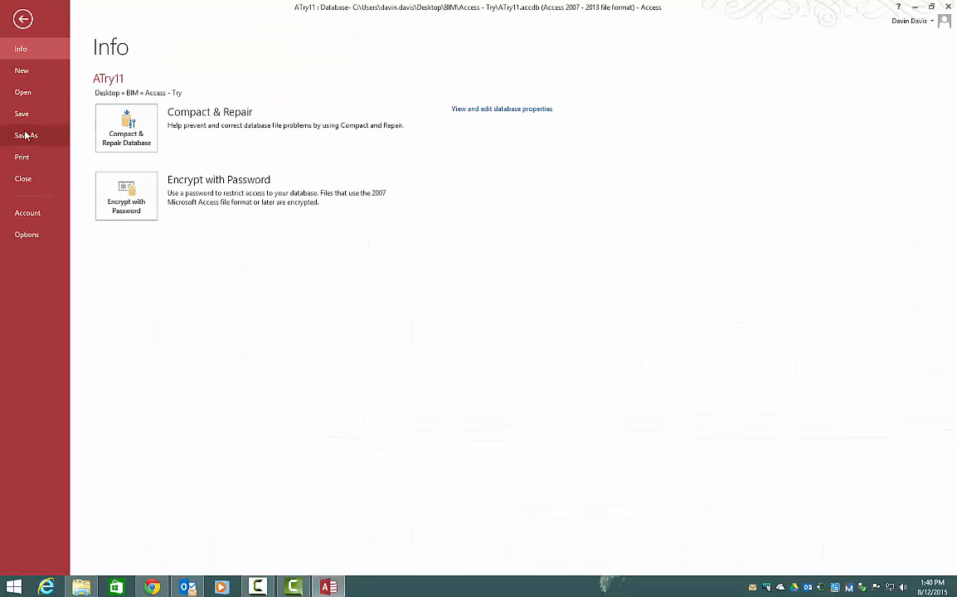
{"action": "left_click", "coordinate": [22, 156]}
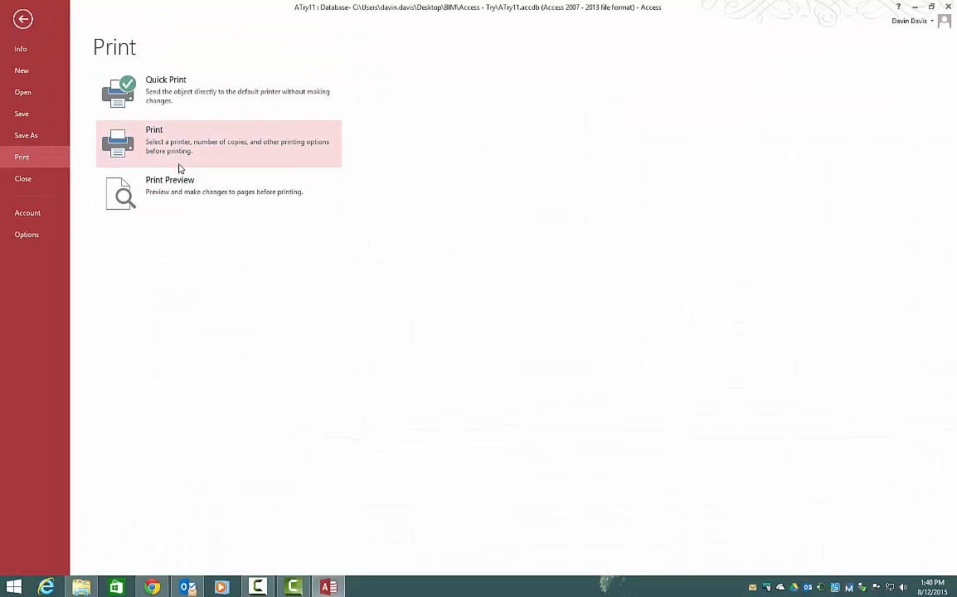
{"action": "left_click", "coordinate": [162, 183]}
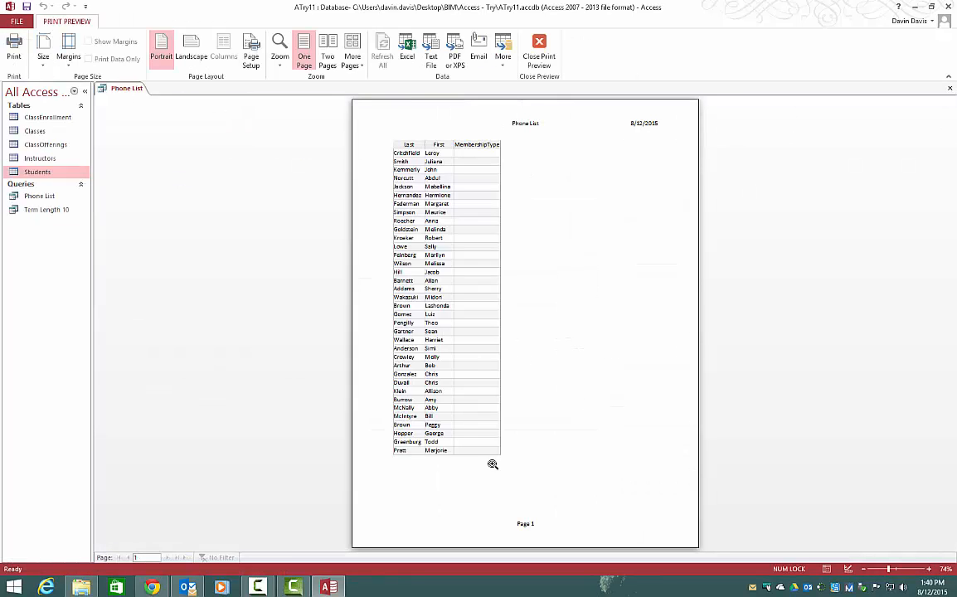